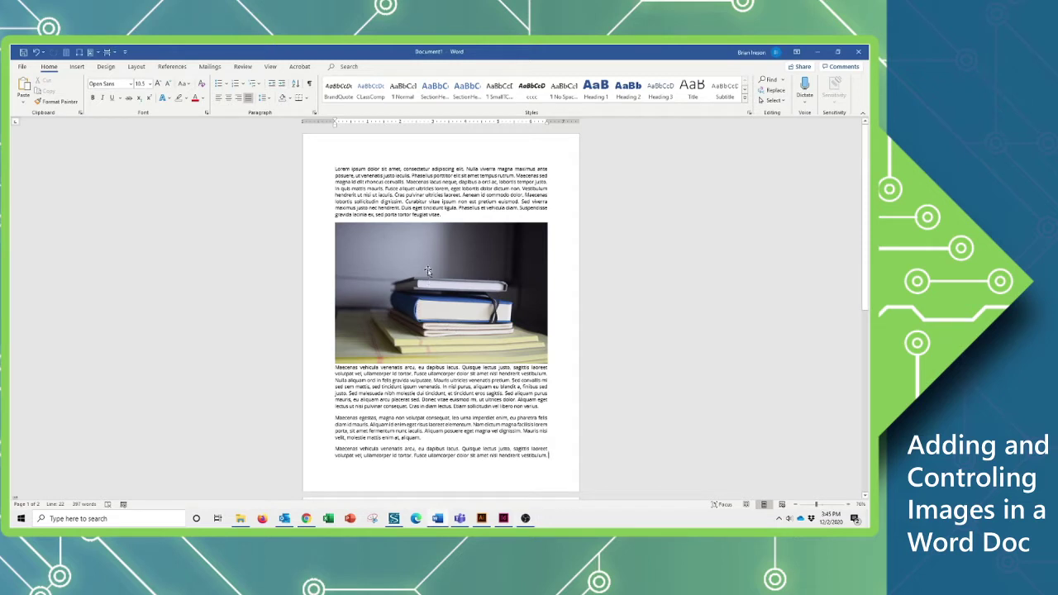
Start background removal on the book-stack picture and mark the top book and the yellow pads as areas to keep.
left_click(428, 287)
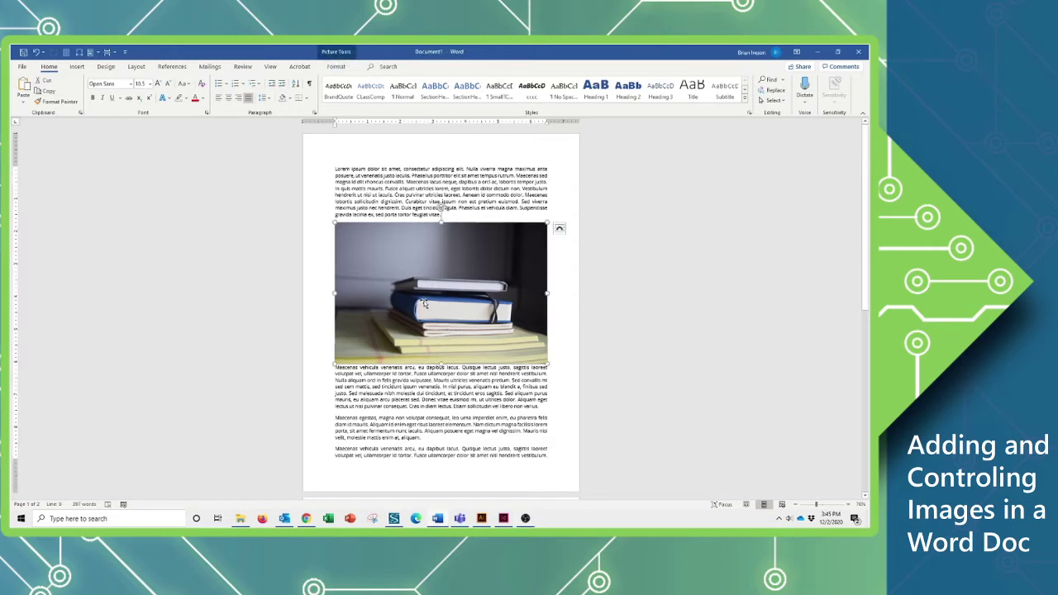
left_click(339, 69)
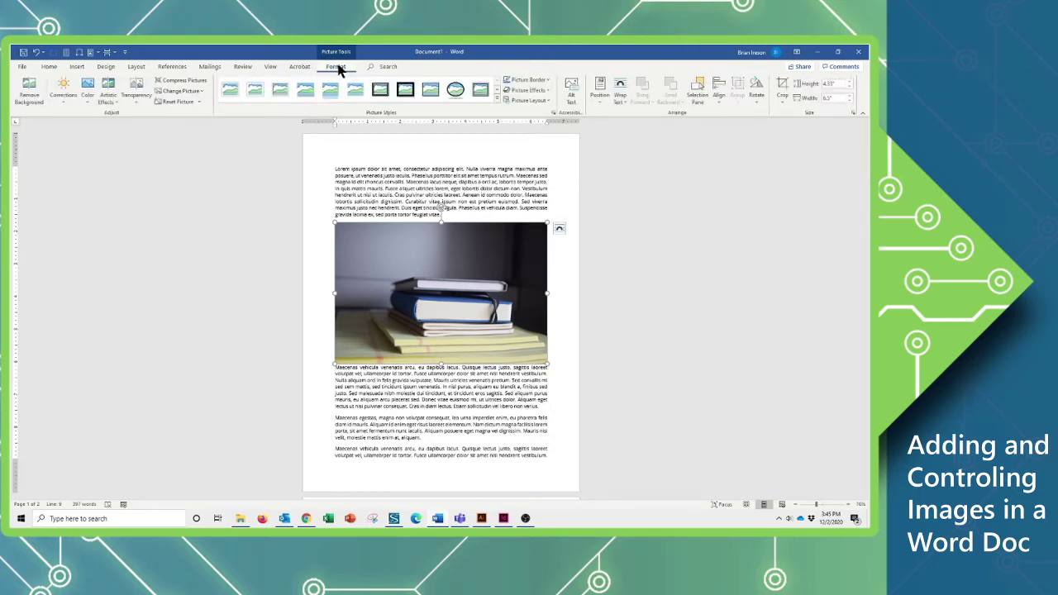
left_click(30, 96)
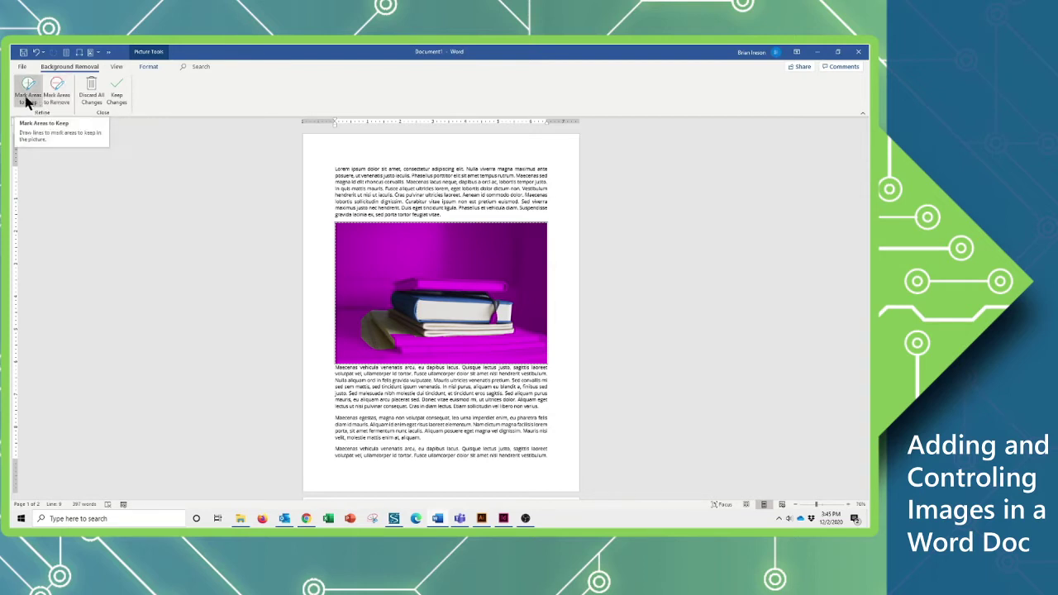
left_click(28, 98)
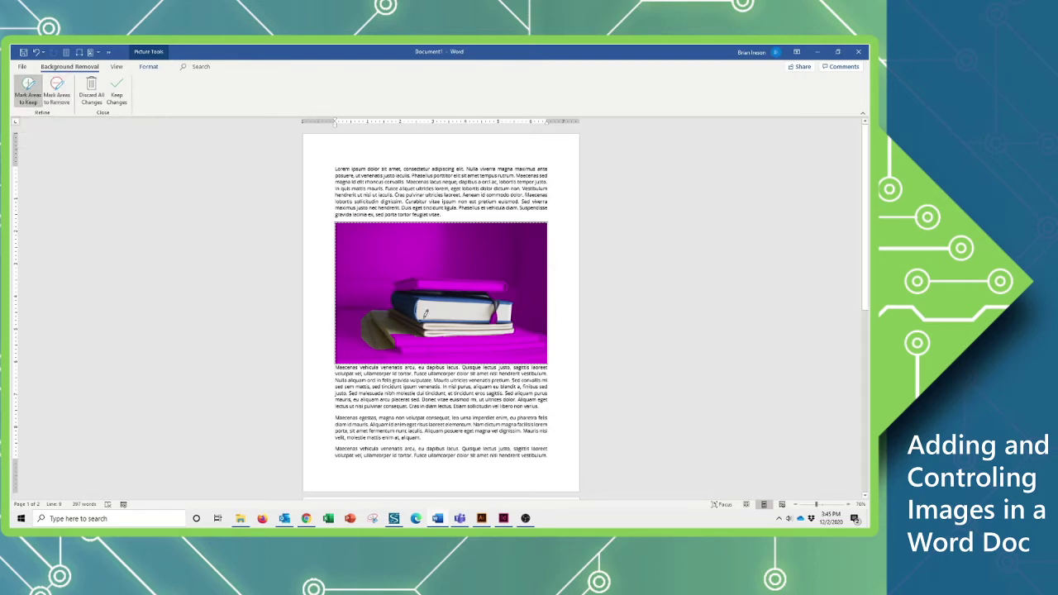
mouse_move(408, 282)
left_mouse_down()
mouse_move(493, 289)
mouse_move(468, 309)
left_mouse_up()
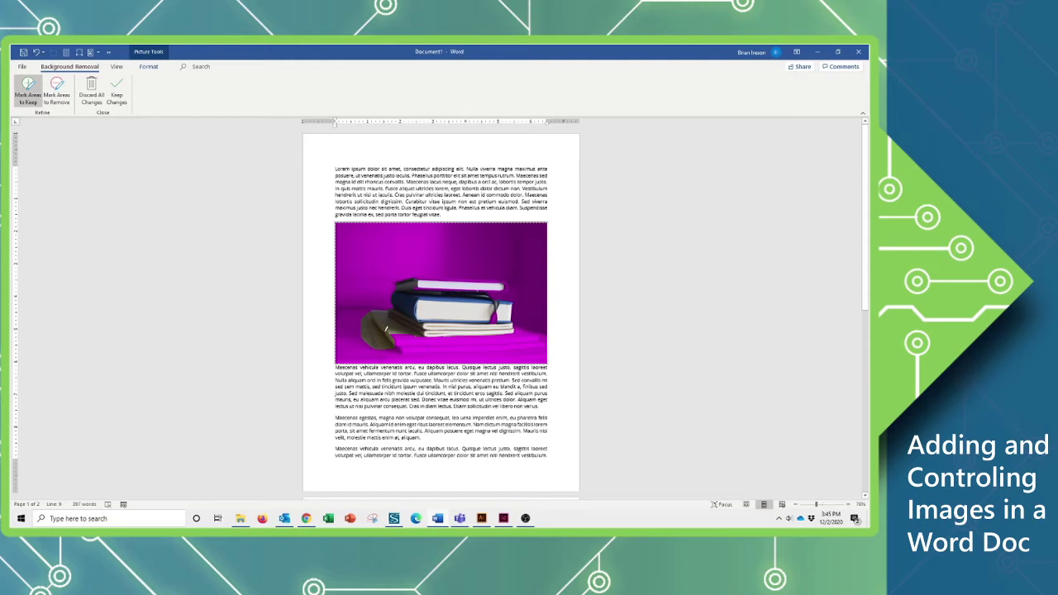
left_click_drag(385, 329, 527, 345)
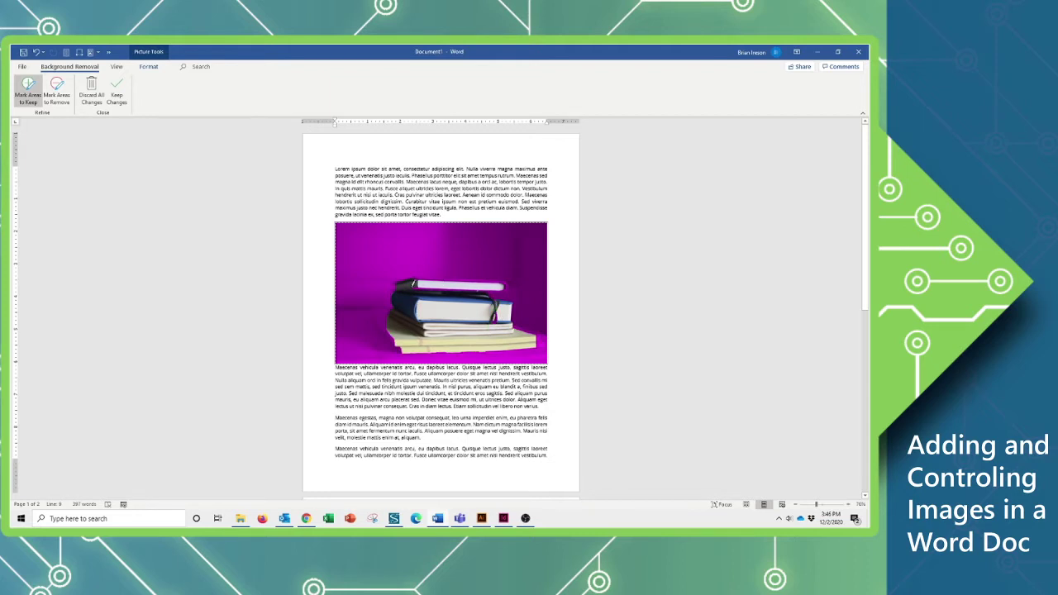
left_click_drag(400, 288, 485, 291)
left_click_drag(499, 279, 413, 278)
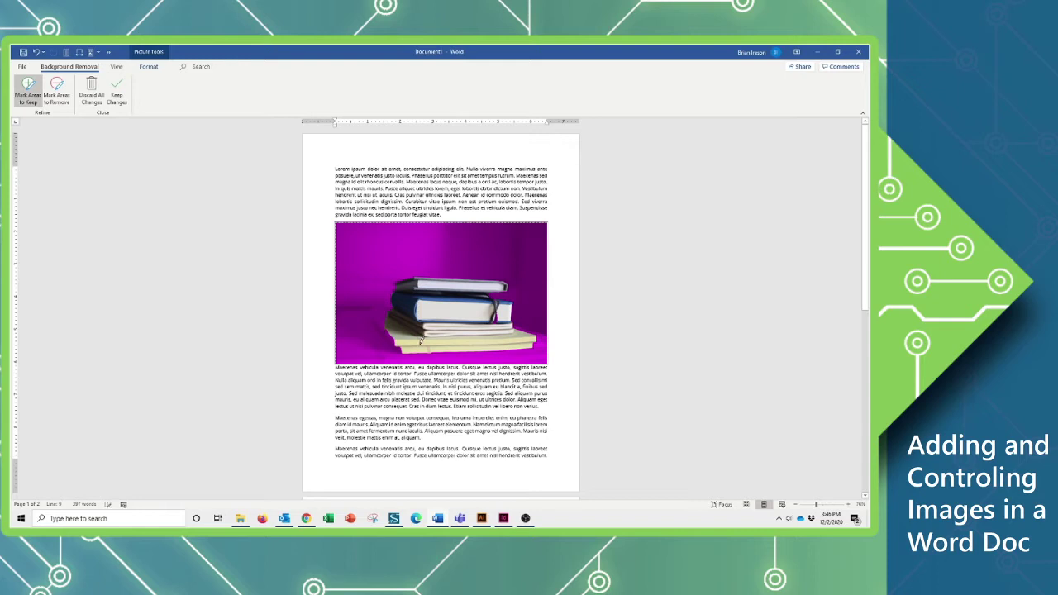
Mark the yellow pad's left corner to keep, mark the stray background beside it for removal, and apply the background removal.
left_click_drag(394, 322, 381, 313)
key("ctrl+z")
mouse_move(384, 318)
left_mouse_down()
mouse_move(404, 349)
mouse_move(450, 352)
left_mouse_up()
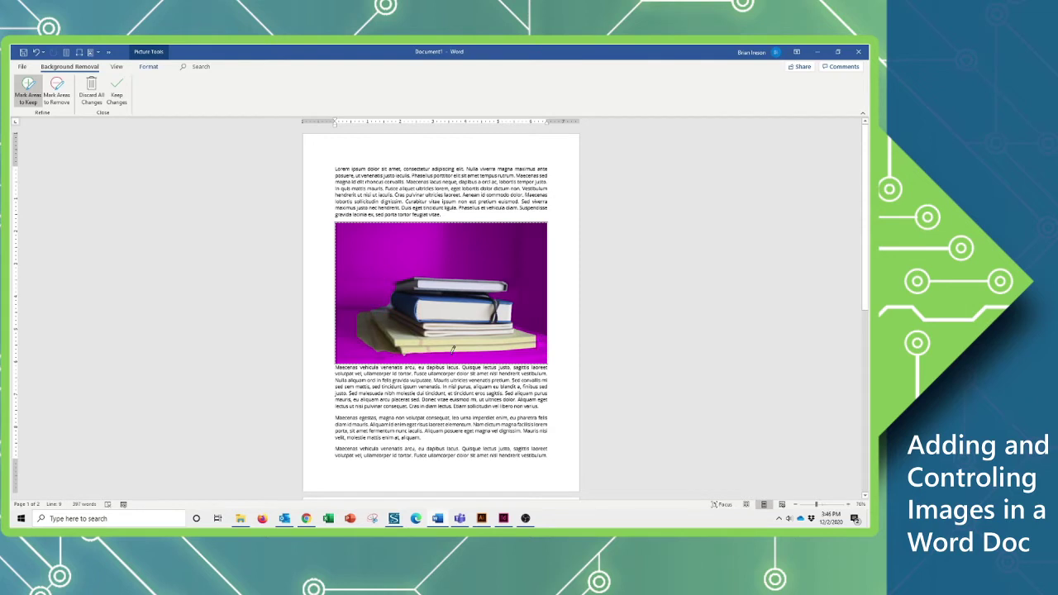
left_click(58, 87)
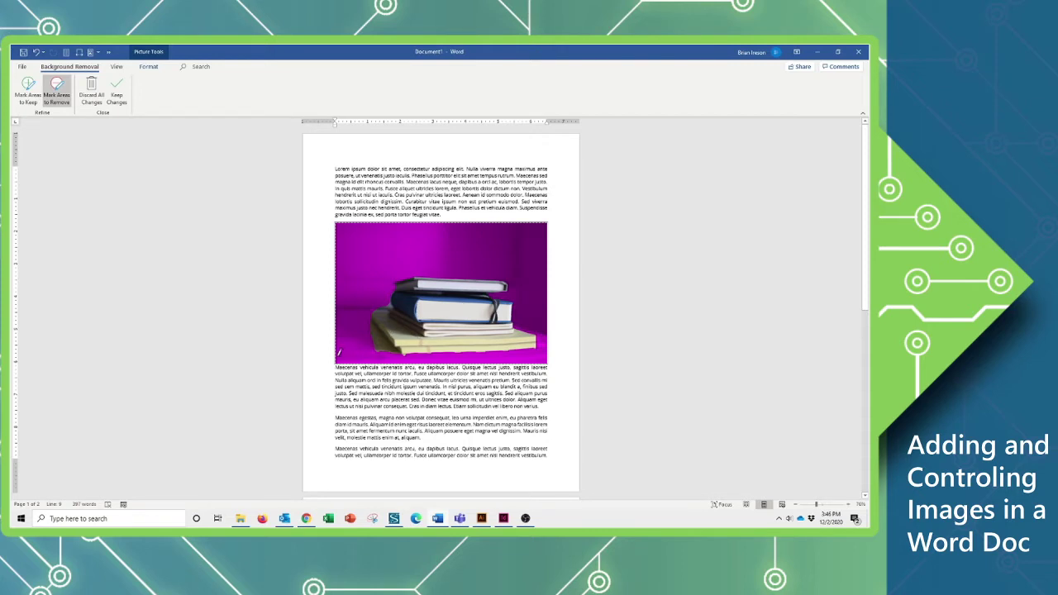
left_click(119, 99)
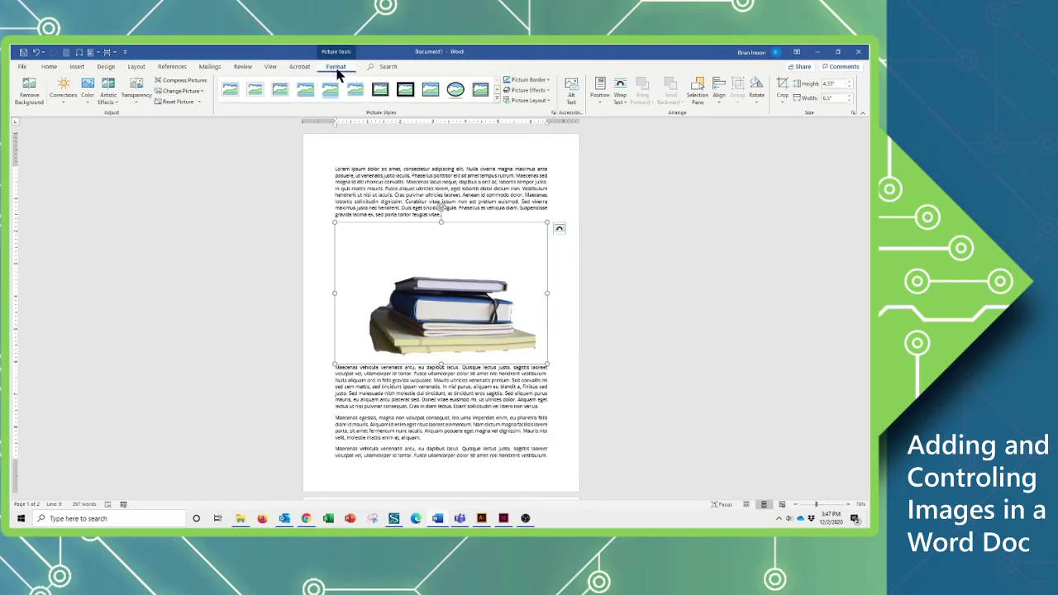
Crop the picture on all four sides close around the book stack, to about 5.04" wide and 2.75" high.
left_click(781, 84)
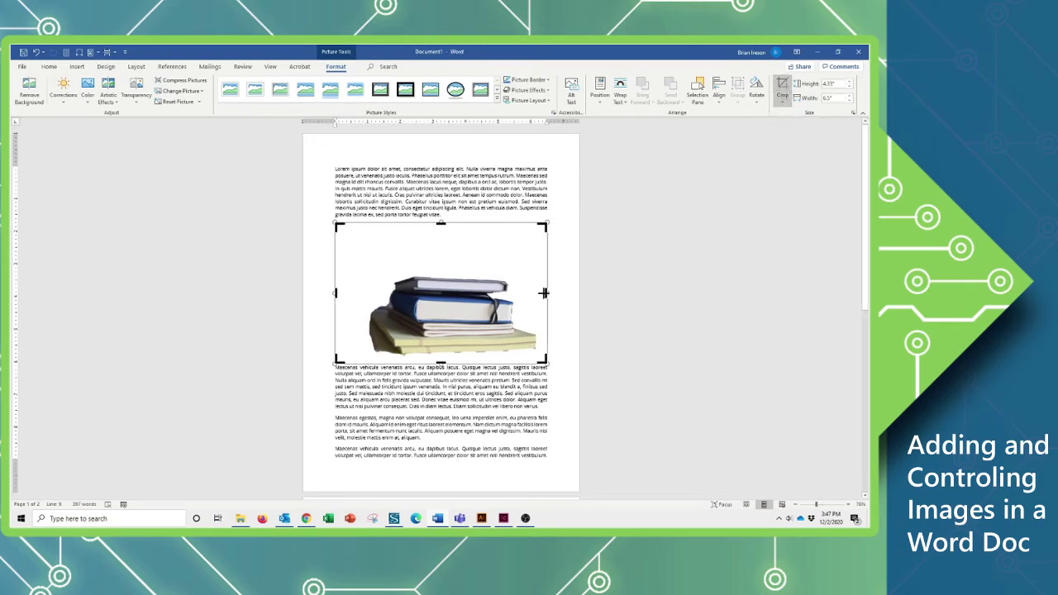
left_click_drag(543, 293, 537, 292)
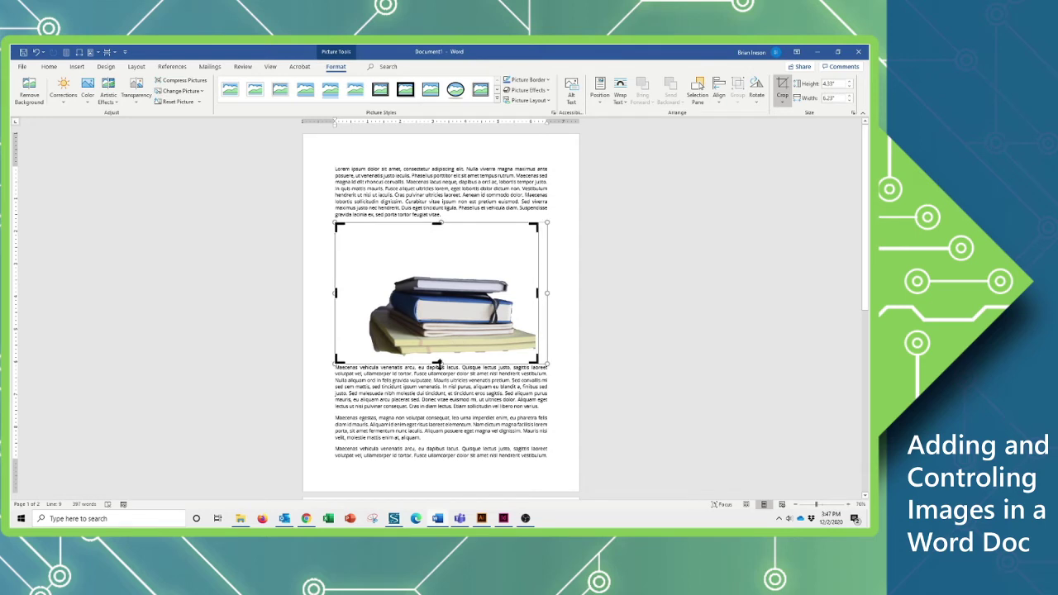
left_click_drag(436, 362, 442, 346)
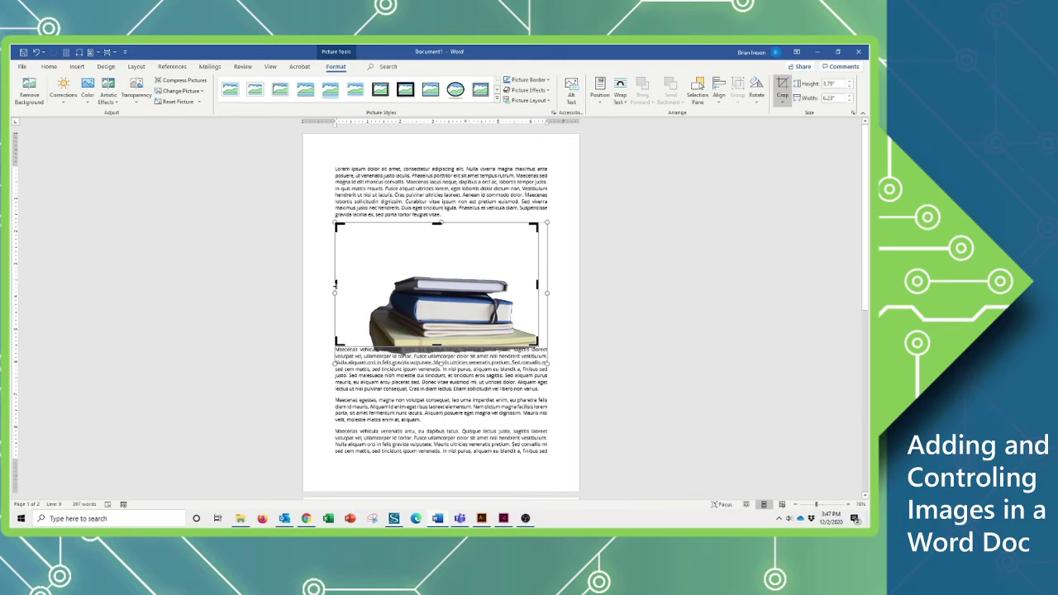
left_click_drag(335, 284, 375, 284)
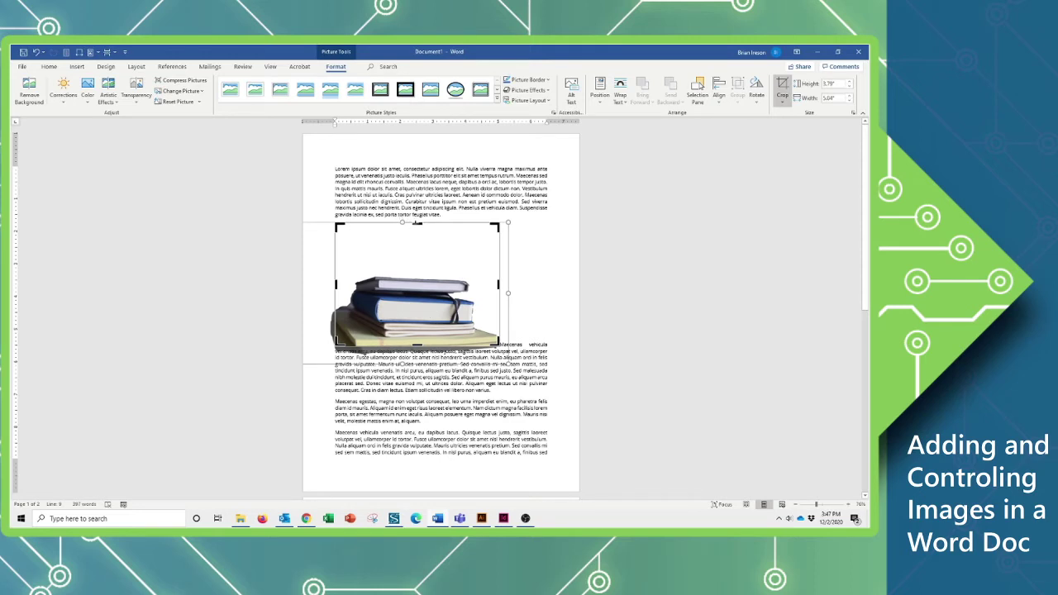
left_click_drag(416, 223, 415, 256)
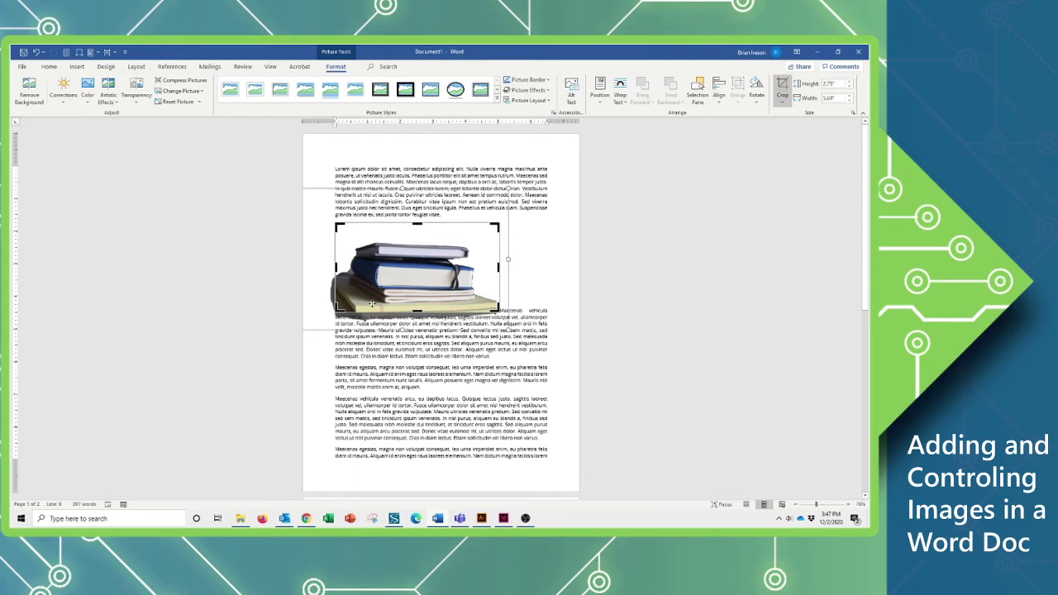
left_click(781, 85)
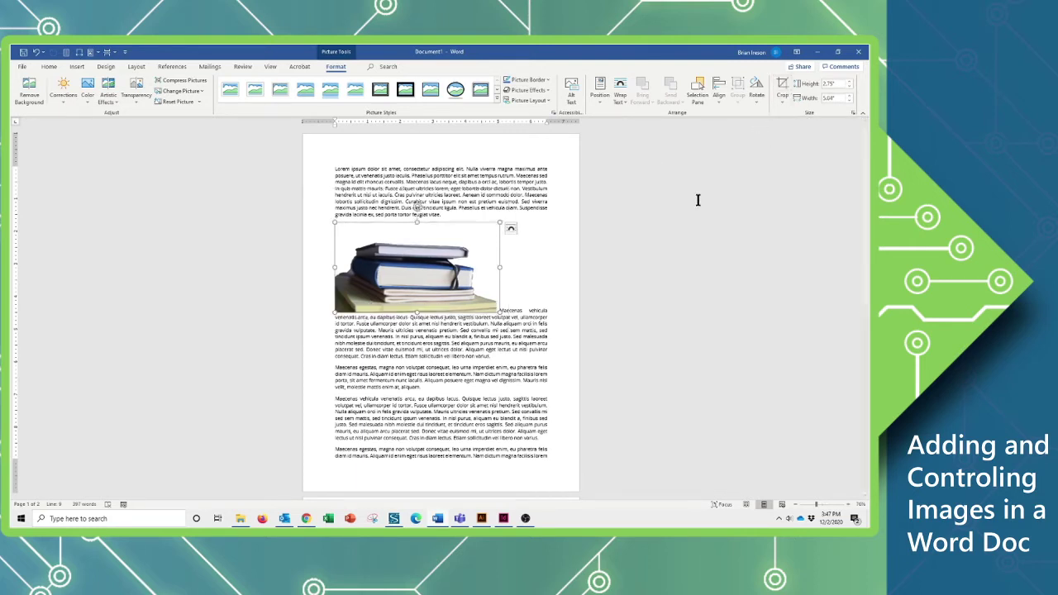
Set the picture's text wrapping to Square, and change it to Tight.
left_click(512, 231)
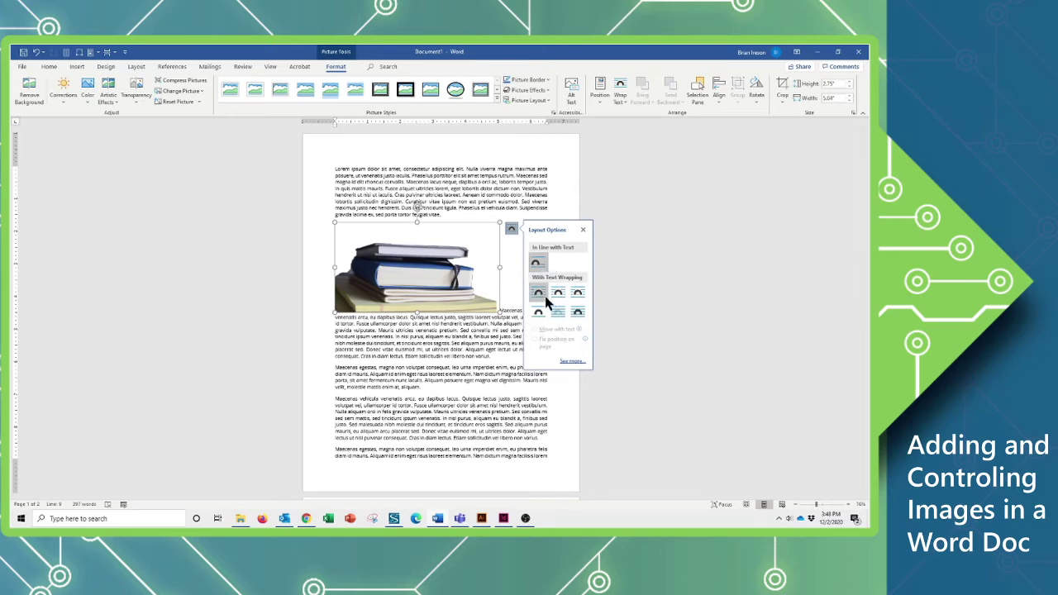
left_click(539, 296)
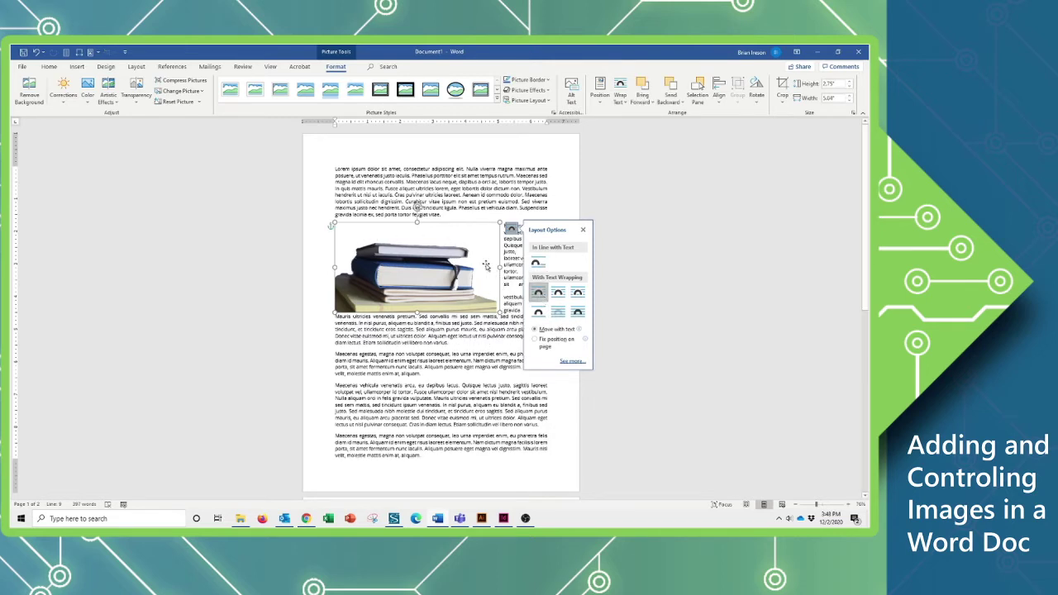
left_click(559, 296)
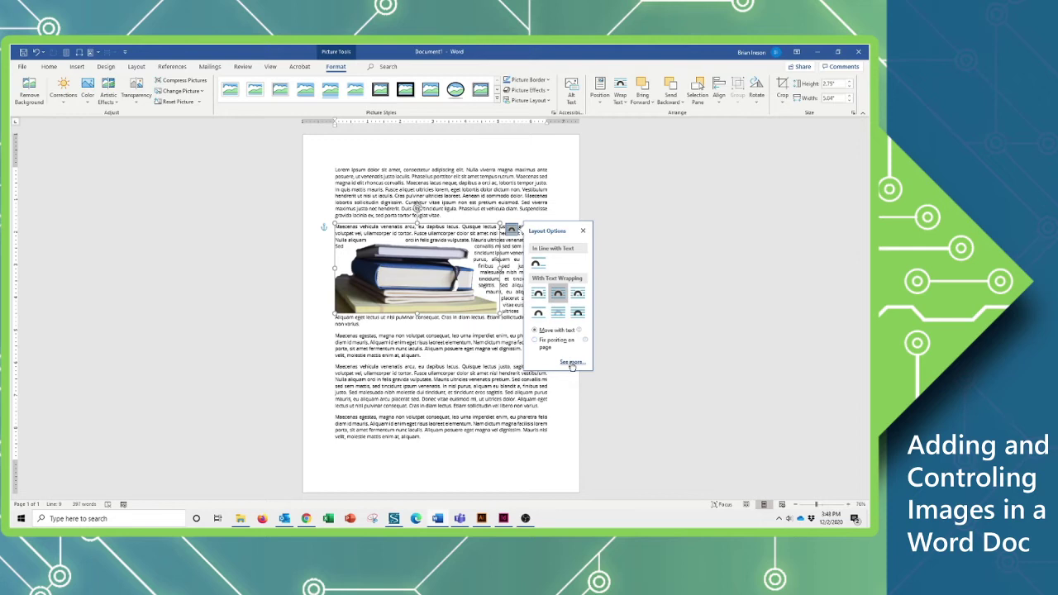
Set the picture's wrapping distance from text to 0.2" at the top, left and right.
left_click(572, 363)
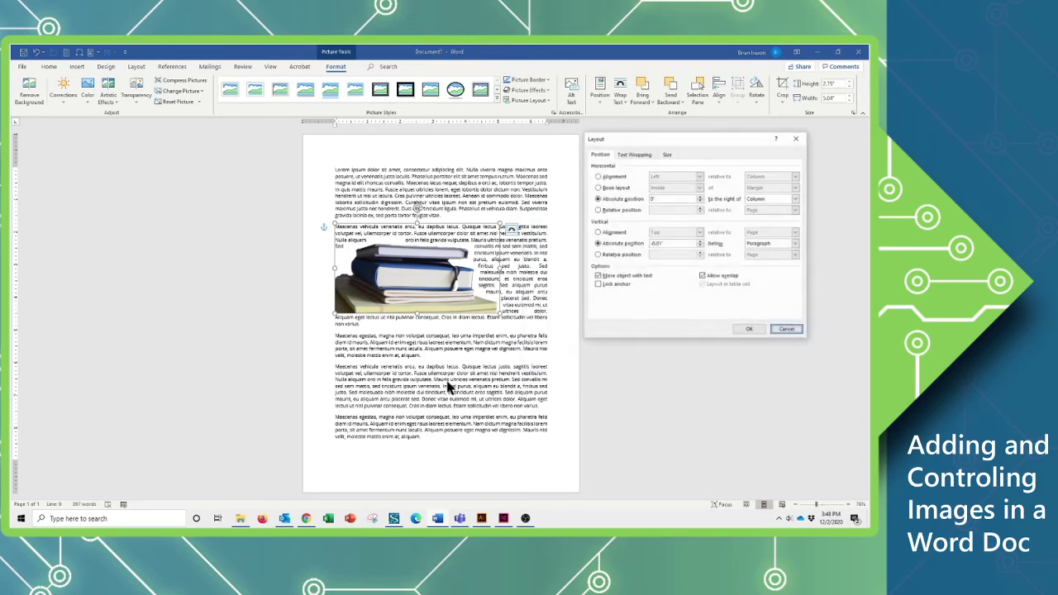
left_click(626, 156)
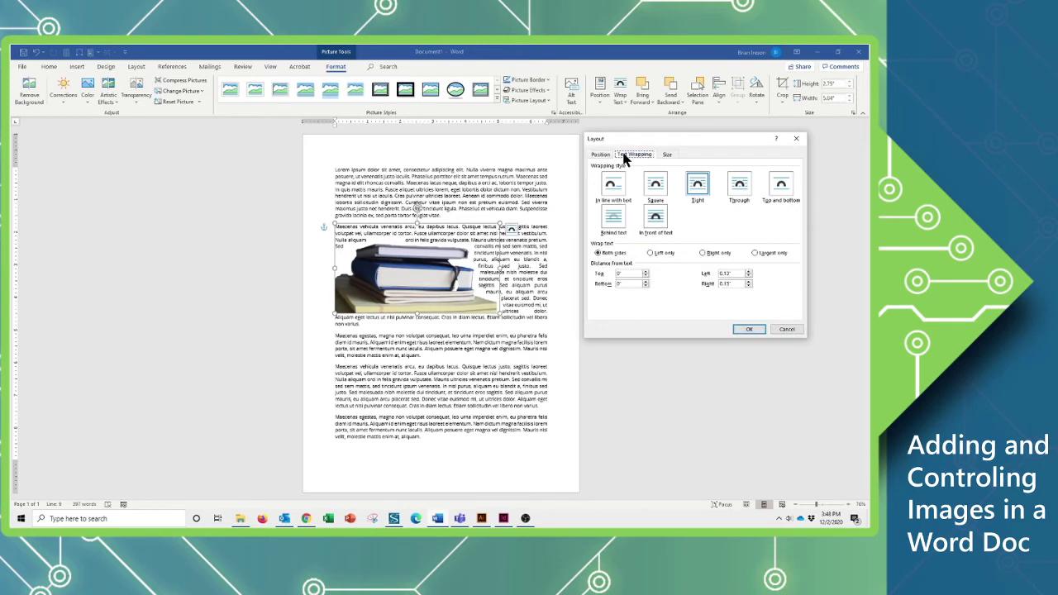
left_click(748, 271)
left_click(748, 281)
left_click(645, 272)
left_click(748, 329)
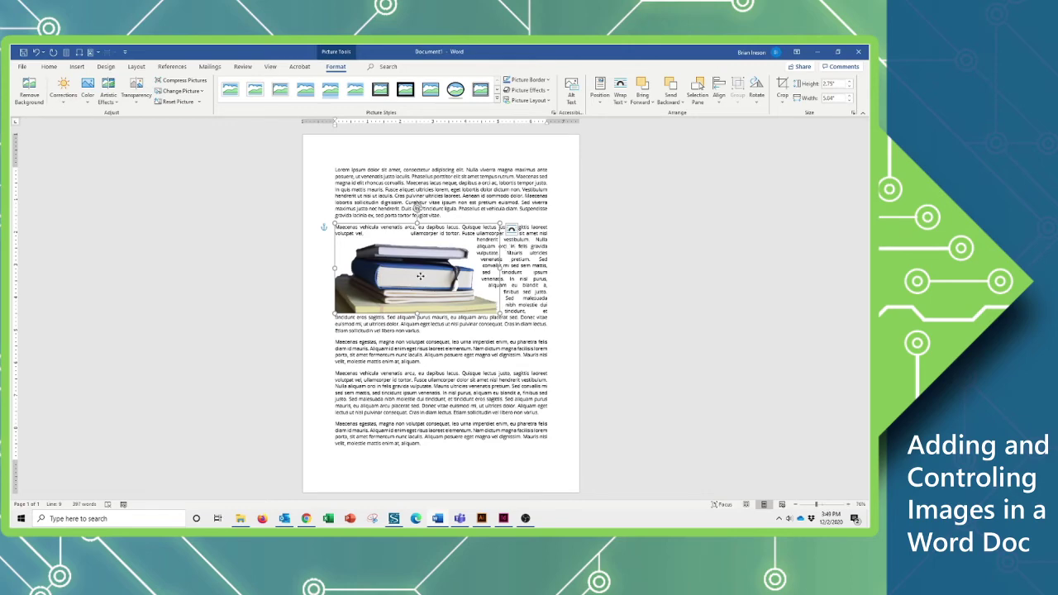
Position the picture beside the third paragraph and reduce its top distance from the text.
left_click_drag(419, 276, 418, 314)
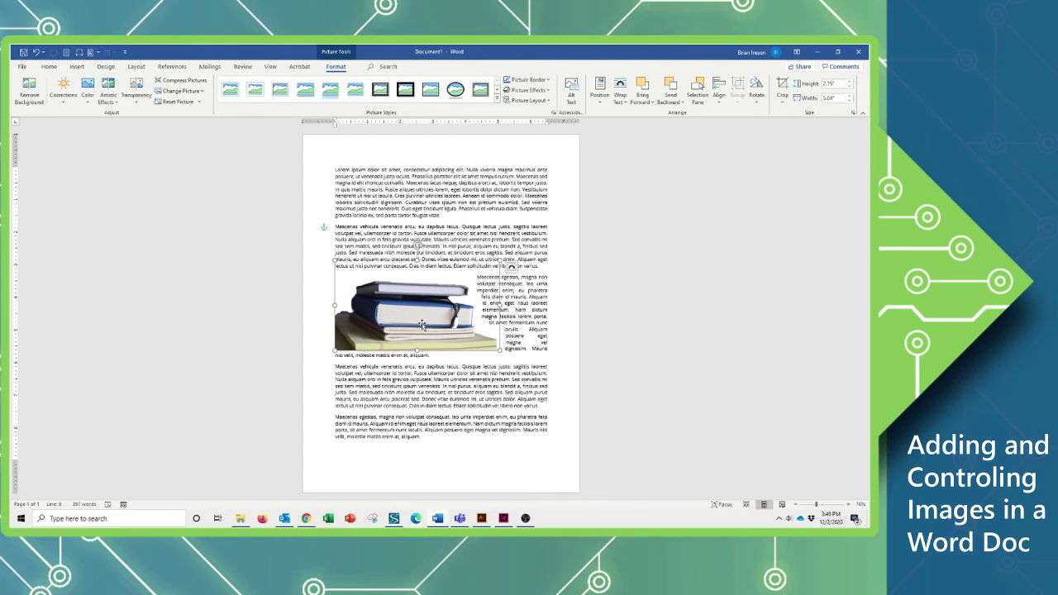
left_click(511, 269)
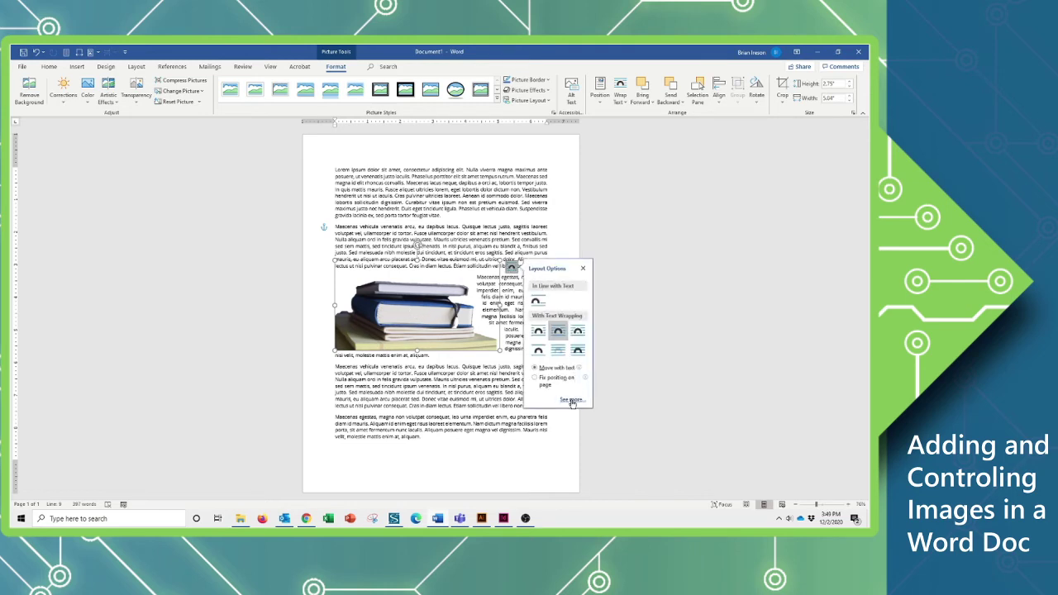
left_click(569, 401)
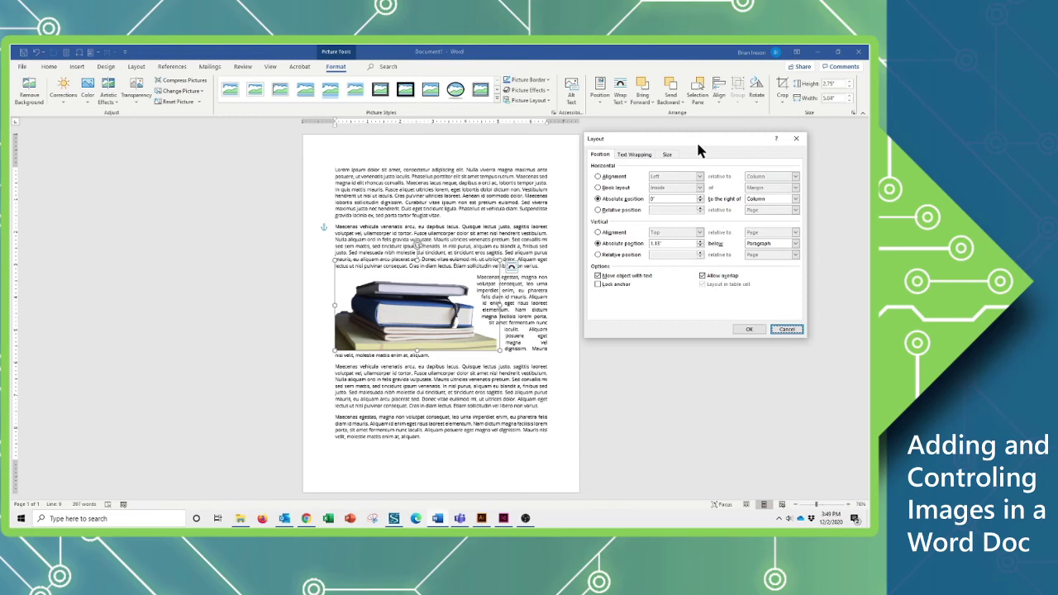
left_click(633, 154)
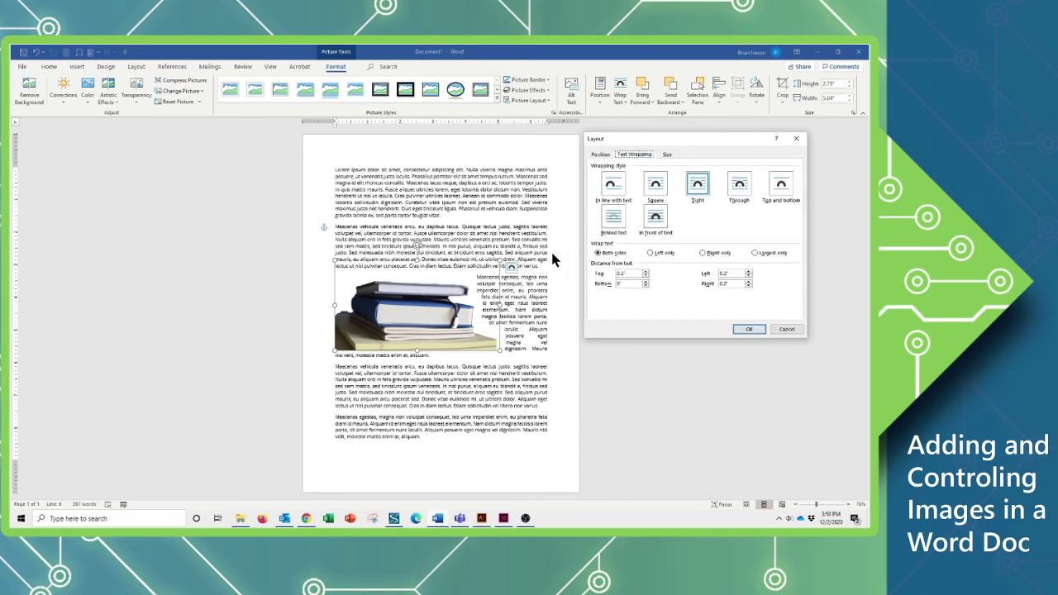
left_click(645, 272)
left_click(645, 276)
left_click(645, 276)
left_click(749, 329)
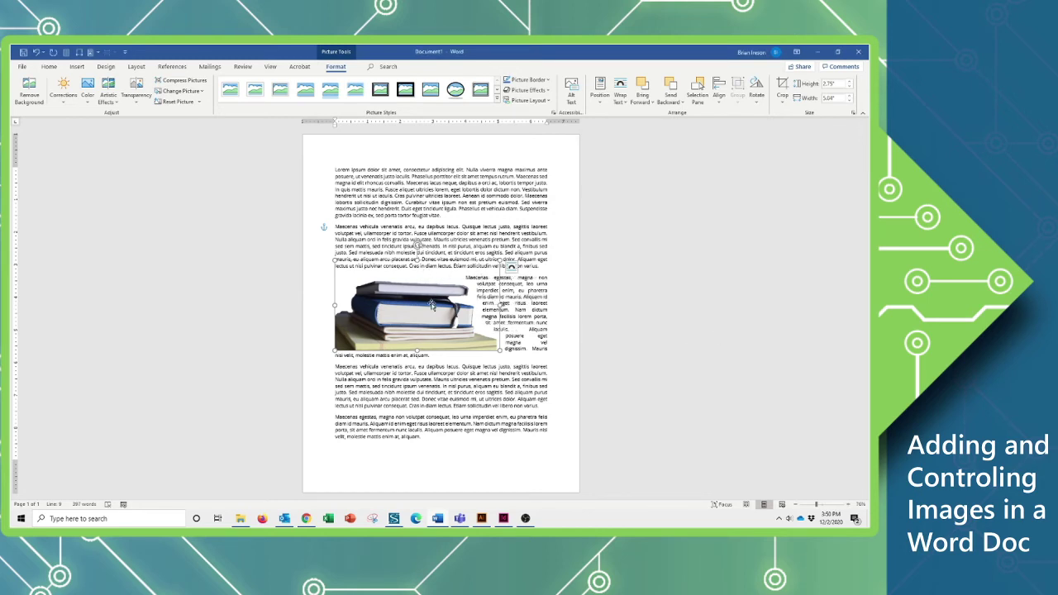
mouse_move(431, 308)
left_mouse_down()
mouse_move(430, 291)
mouse_move(430, 320)
mouse_move(430, 302)
left_mouse_up()
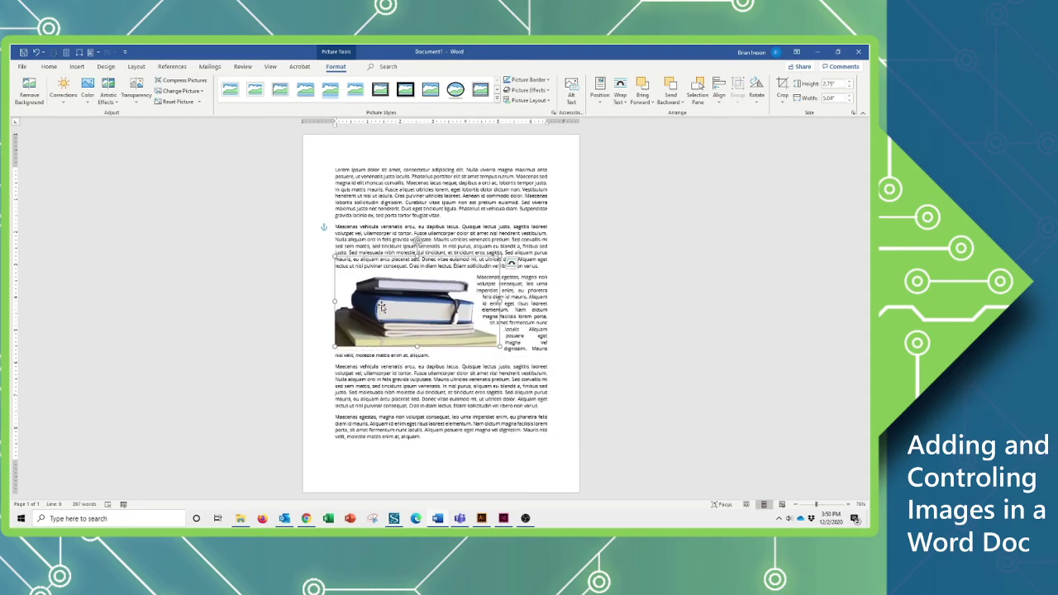
Test the picture's Move with text setting by adding four blank paragraphs after the first paragraph and deleting them again.
left_click(511, 263)
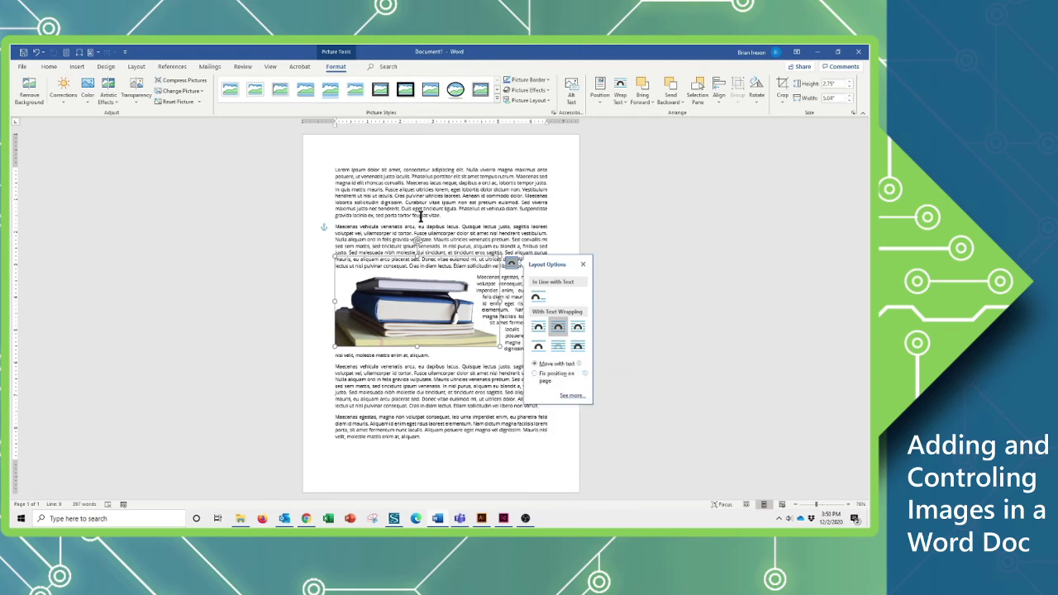
left_click(450, 213)
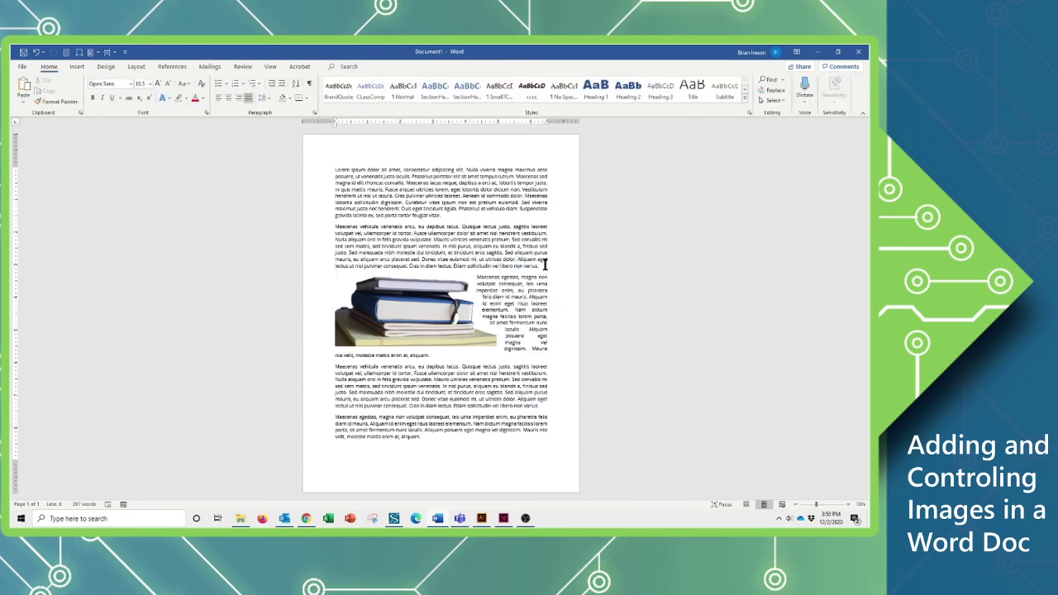
key("Return")
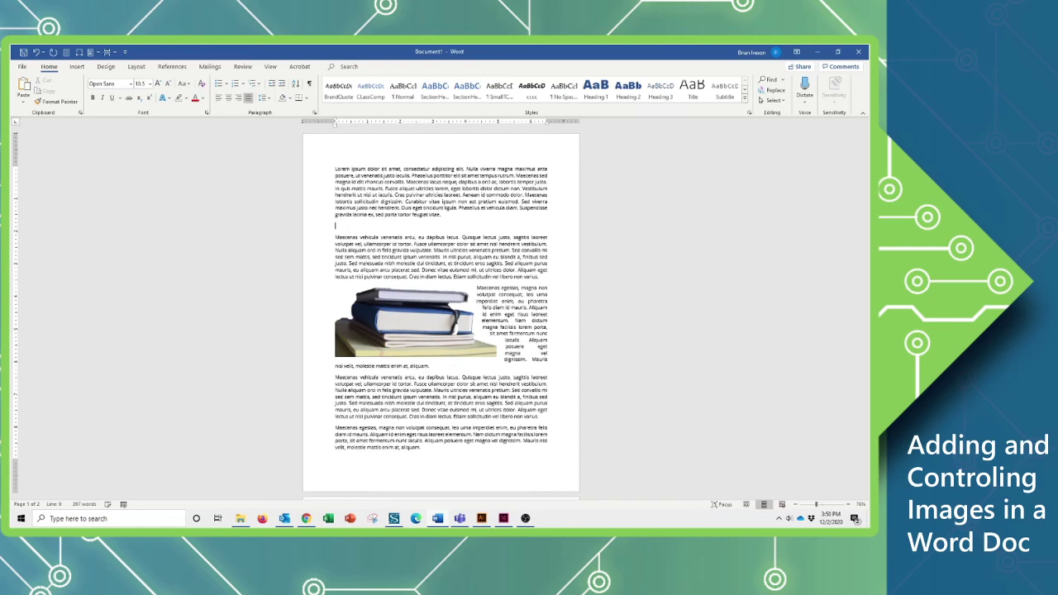
key("Return")
key("Return")
key("Return")
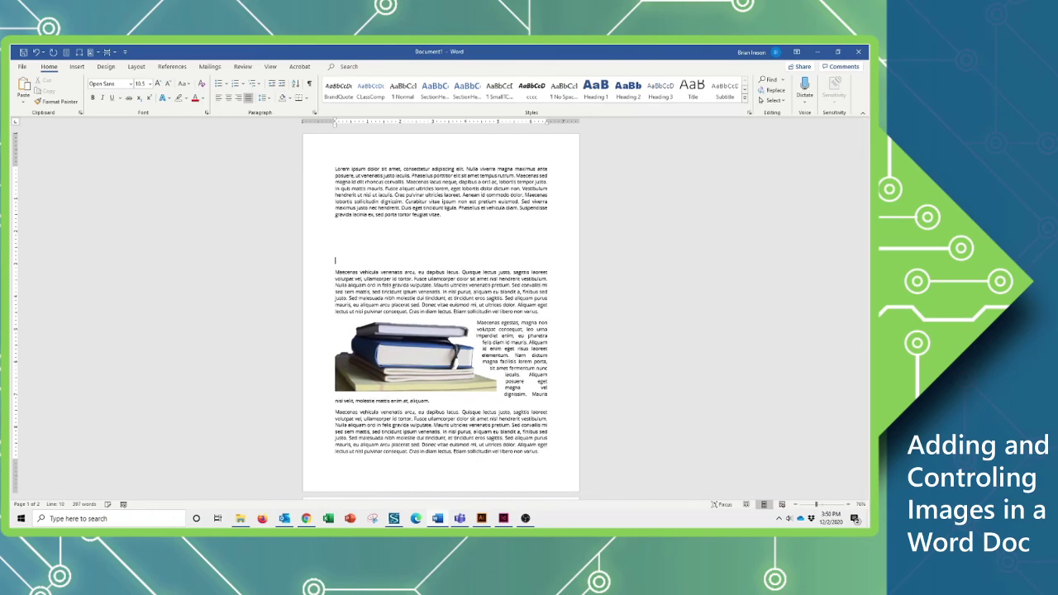
key("BackSpace")
key("BackSpace")
key("BackSpace")
key("BackSpace")
key("BackSpace")
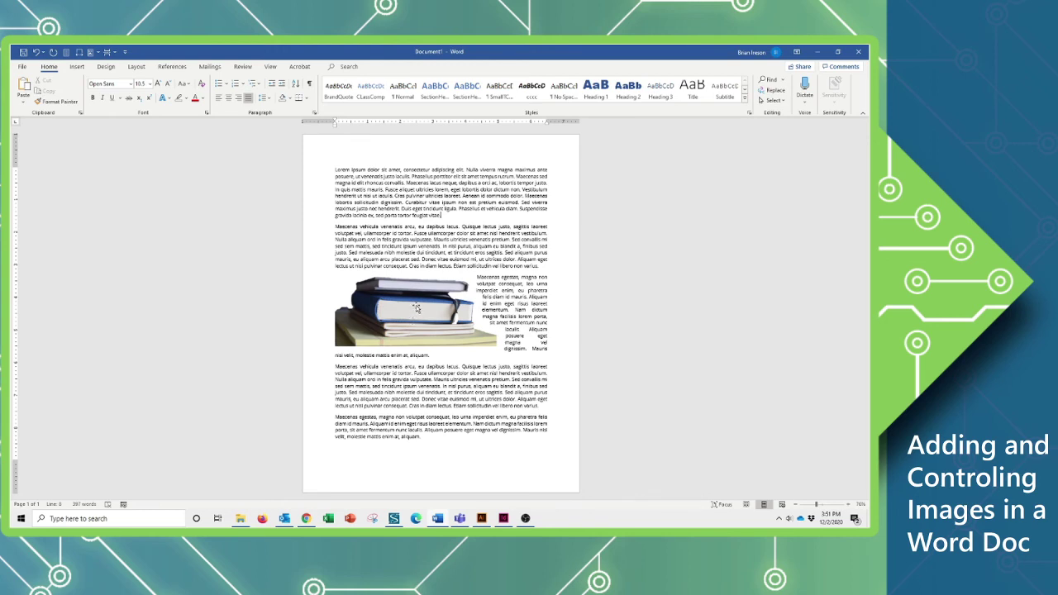
Change the book picture's layout option to Fix position on page.
left_click(410, 310)
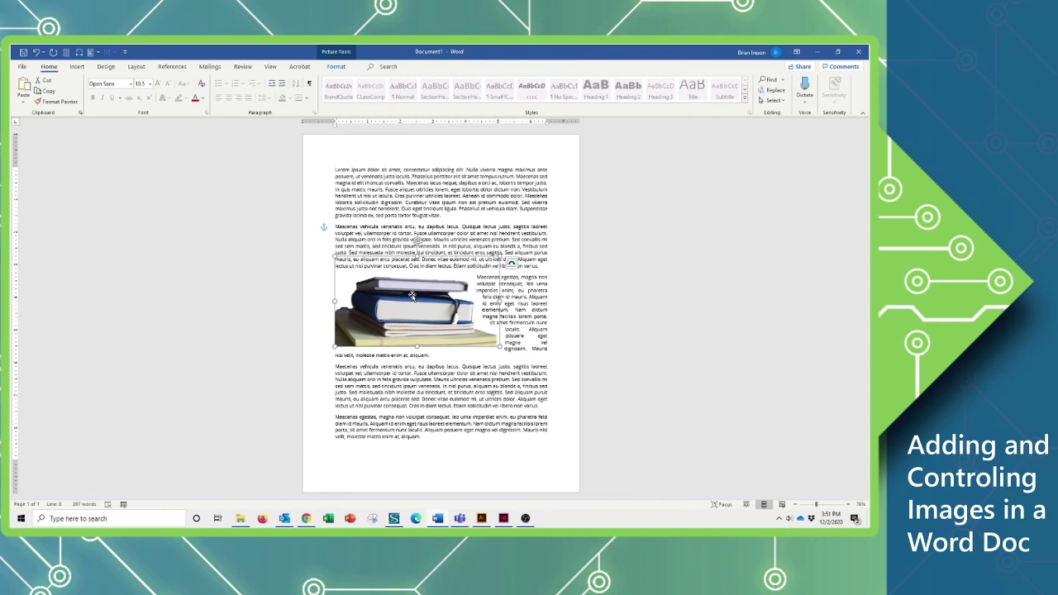
left_click(509, 263)
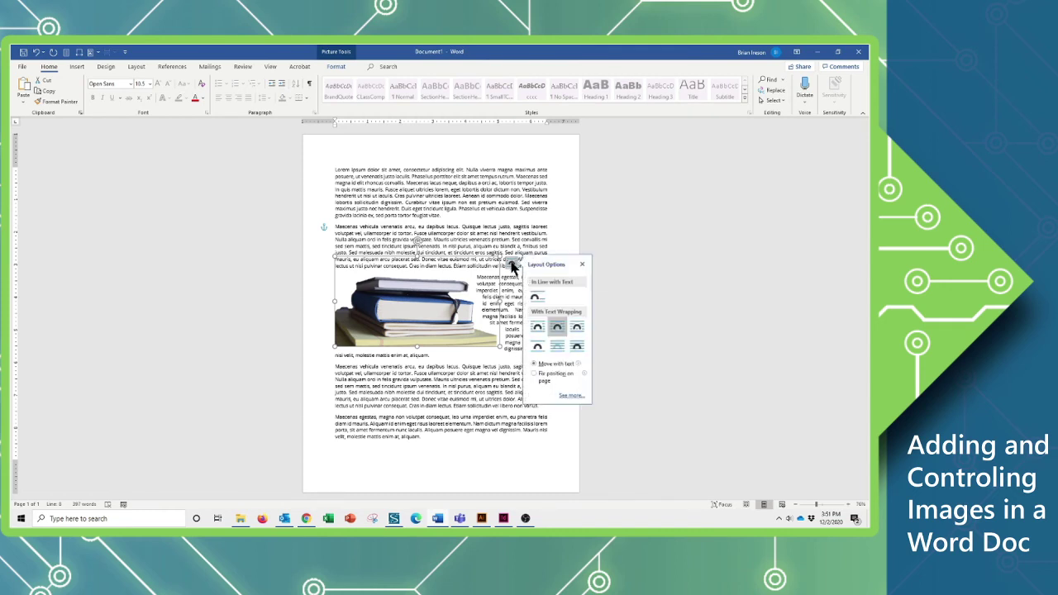
left_click(535, 373)
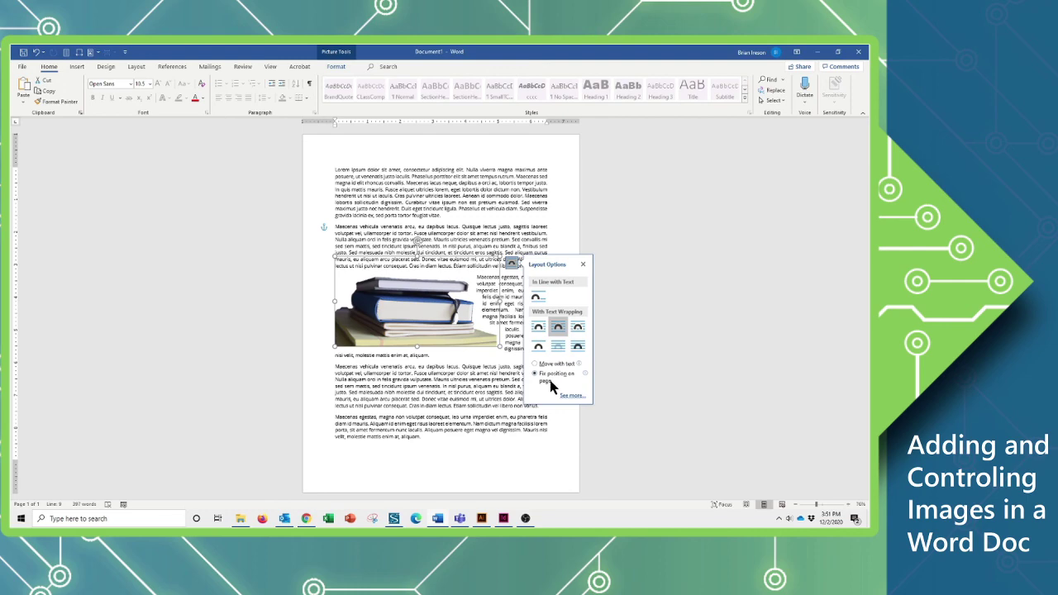
Test the fixed picture position by adding blank paragraphs after the first paragraph and deleting them again.
left_click(444, 215)
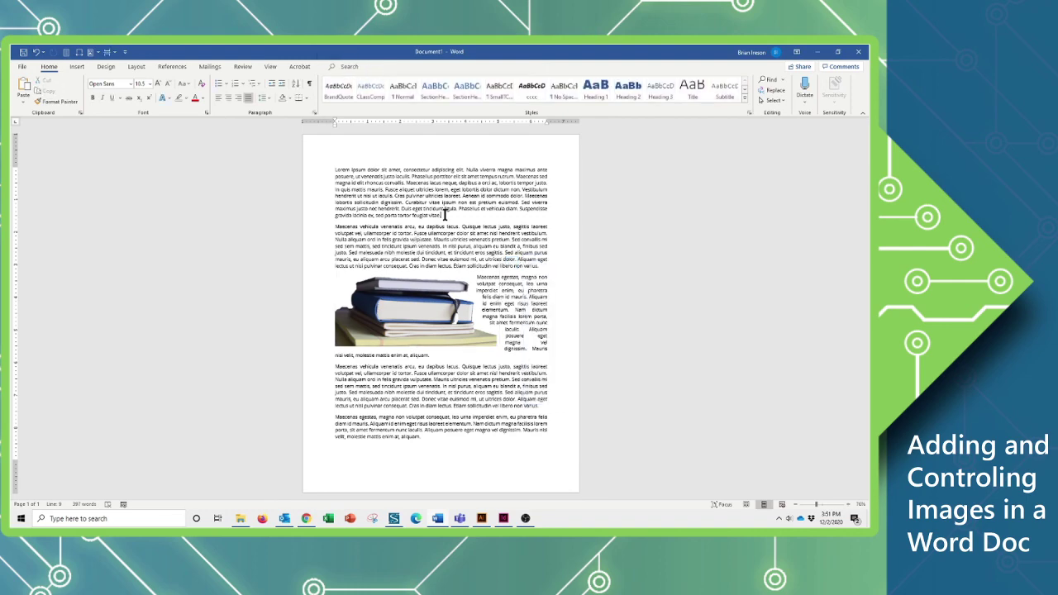
key("Return")
key("Return")
key("Return")
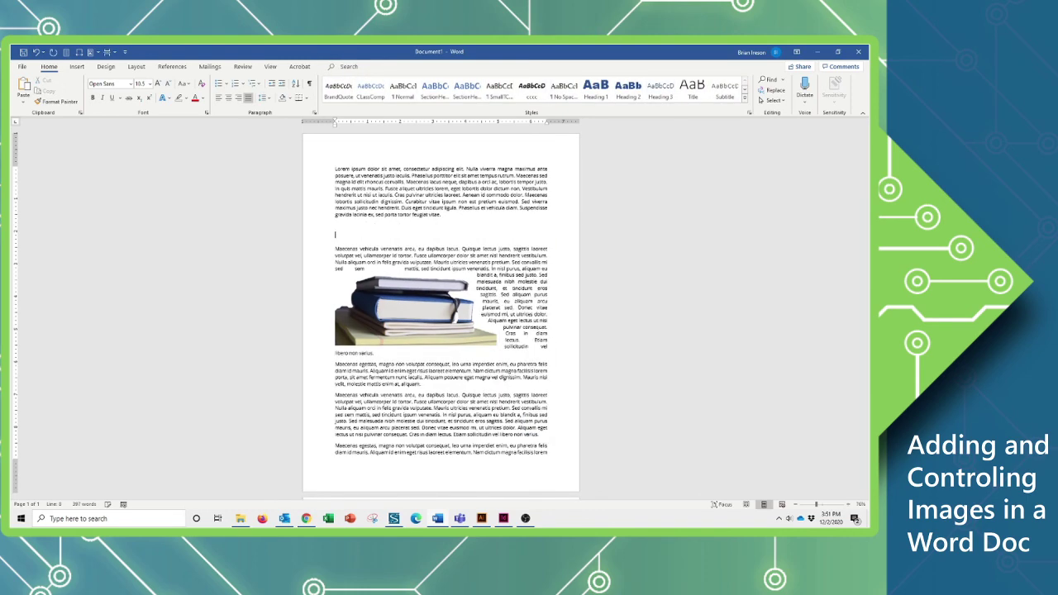
key("BackSpace")
key("BackSpace")
key("BackSpace")
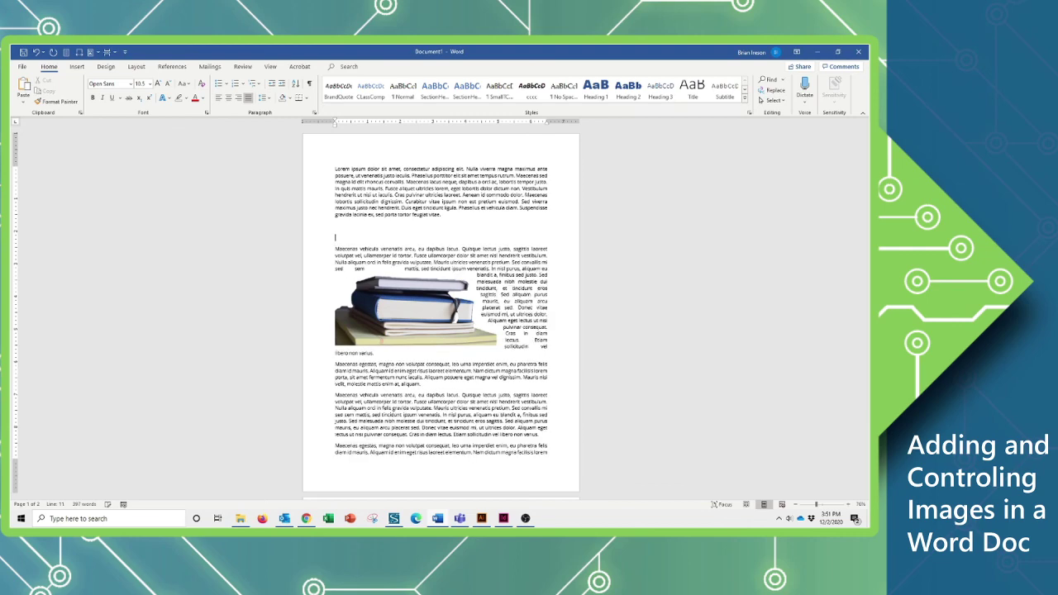